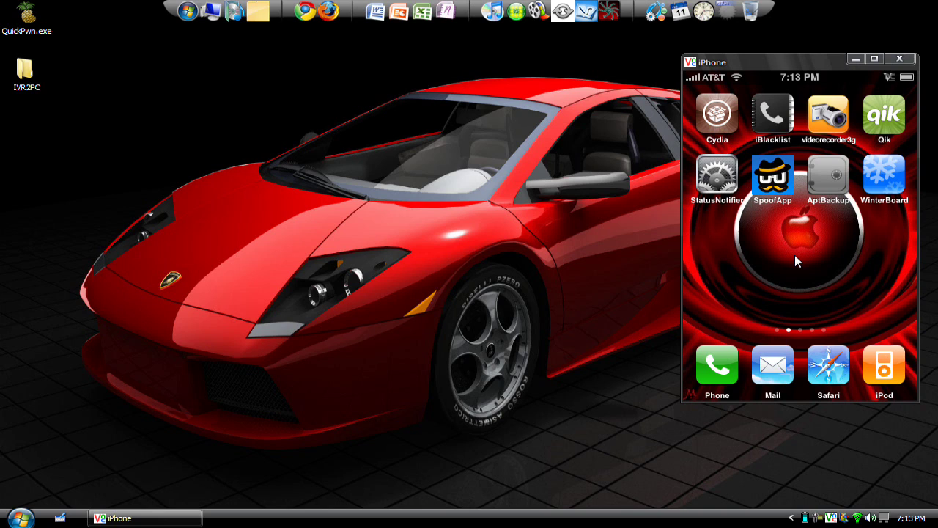
Try launching Cydia on the iPhone and clear the QuickPwn.exe desktop icon selection
{"action": "left_click", "coordinate": [723, 143]}
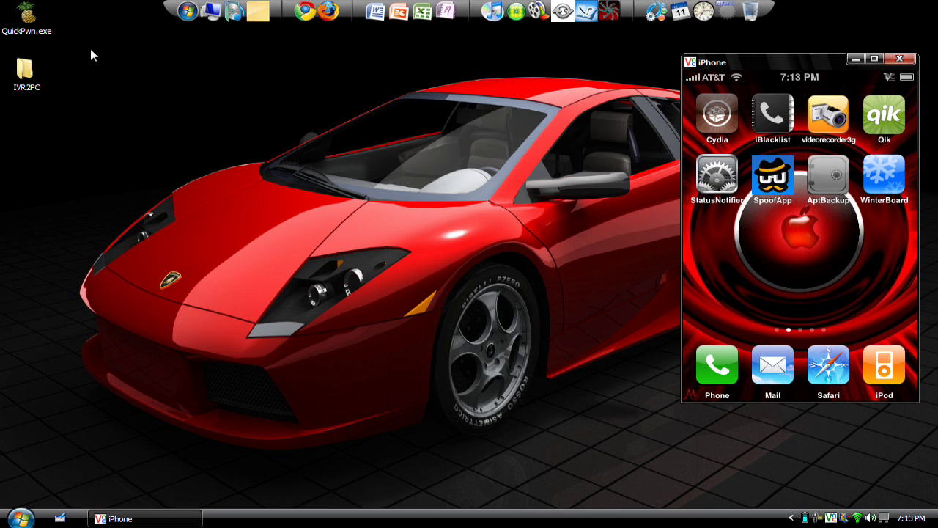
{"action": "left_click_drag", "start_coordinate": [90, 48], "coordinate": [16, 12]}
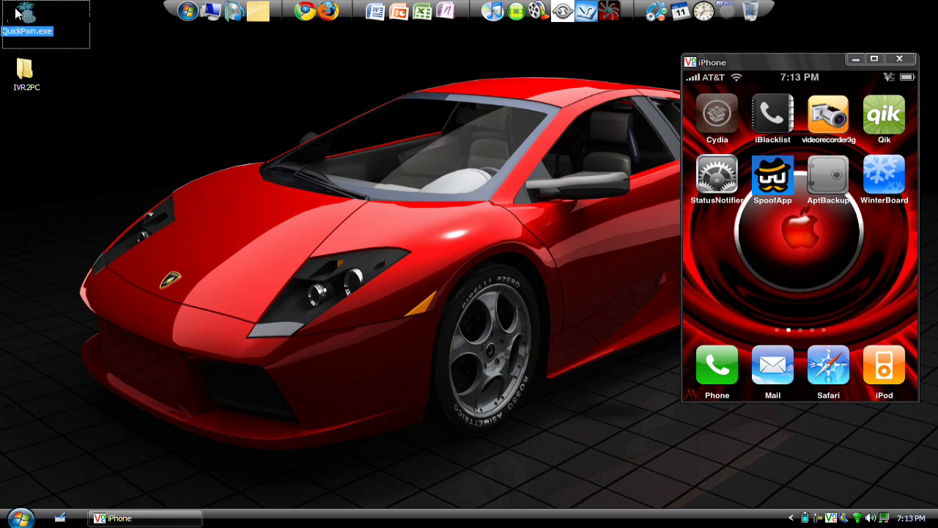
{"action": "left_click_drag", "start_coordinate": [90, 47], "coordinate": [22, 16]}
{"action": "left_click", "coordinate": [86, 55]}
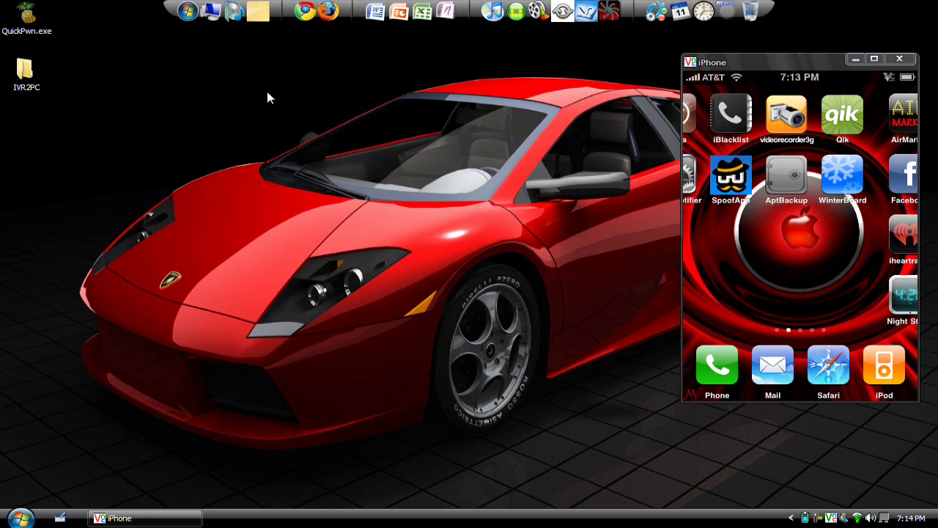
Open xsellize.com in Google Chrome and go to its registration page
{"action": "left_click", "coordinate": [296, 24]}
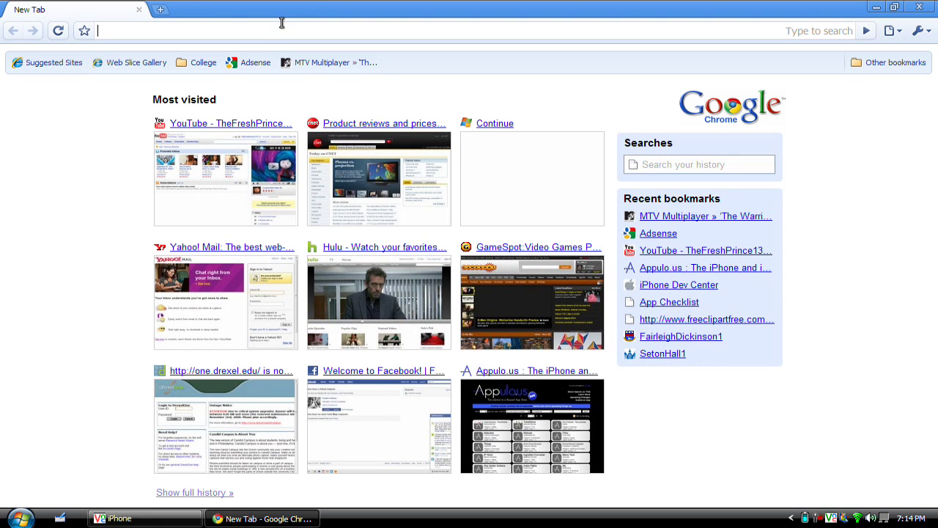
{"action": "left_click", "coordinate": [282, 23]}
{"action": "type", "text": "xsell"}
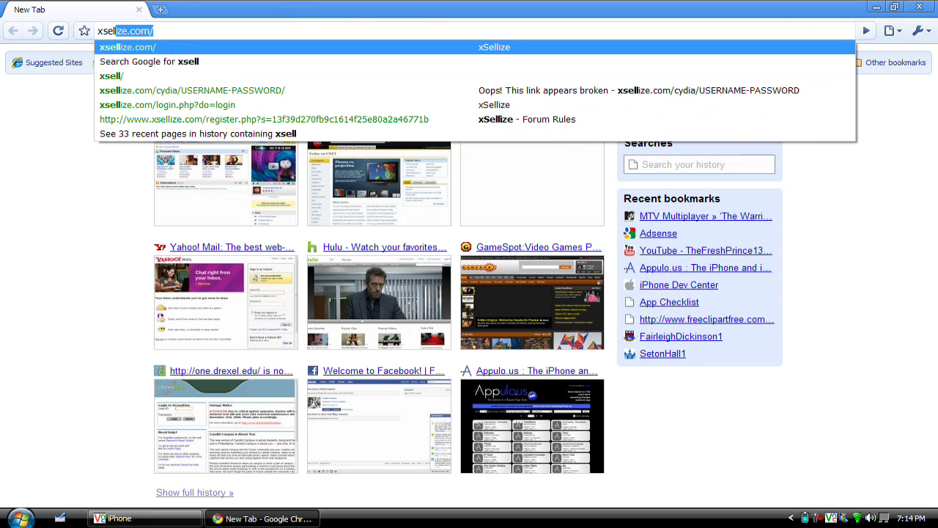
{"action": "key", "text": "Return"}
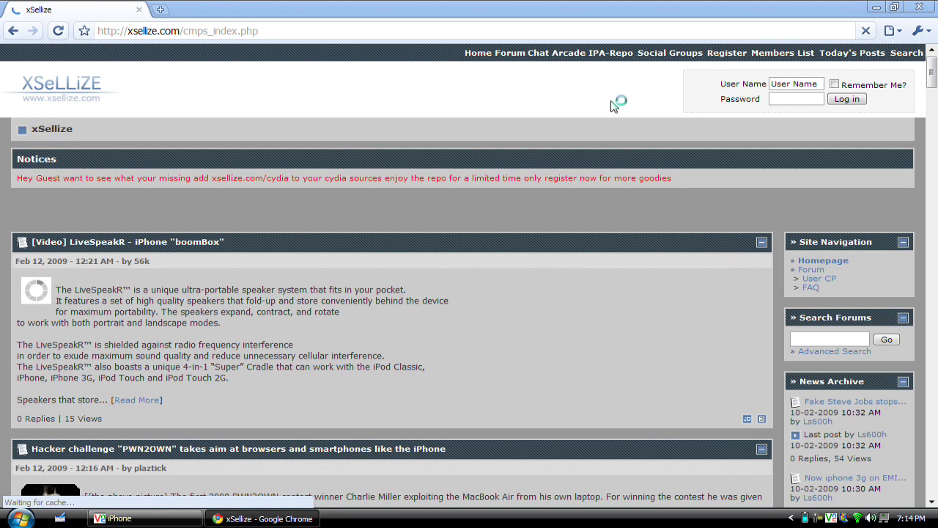
{"action": "left_click", "coordinate": [731, 53]}
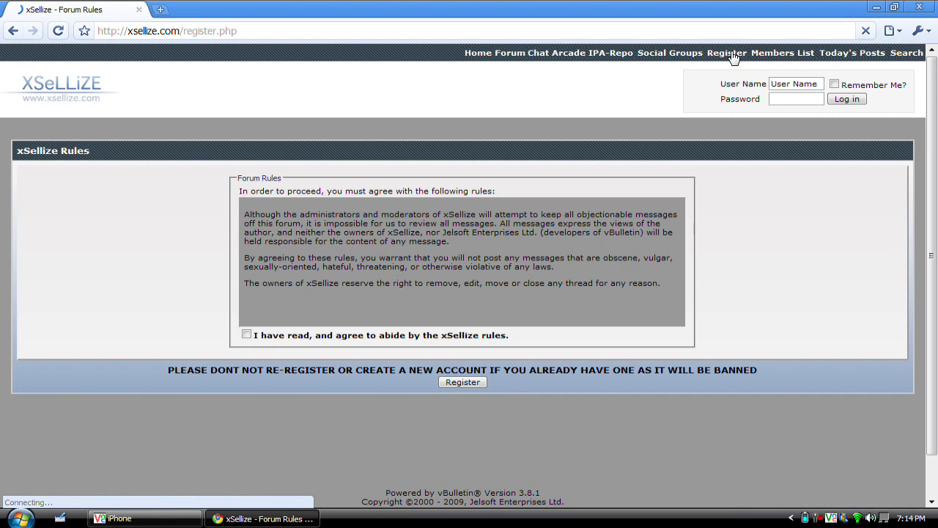
Accept the xSellize forum rules and go through the registration form fields
{"action": "left_click", "coordinate": [249, 334]}
{"action": "left_click", "coordinate": [471, 383]}
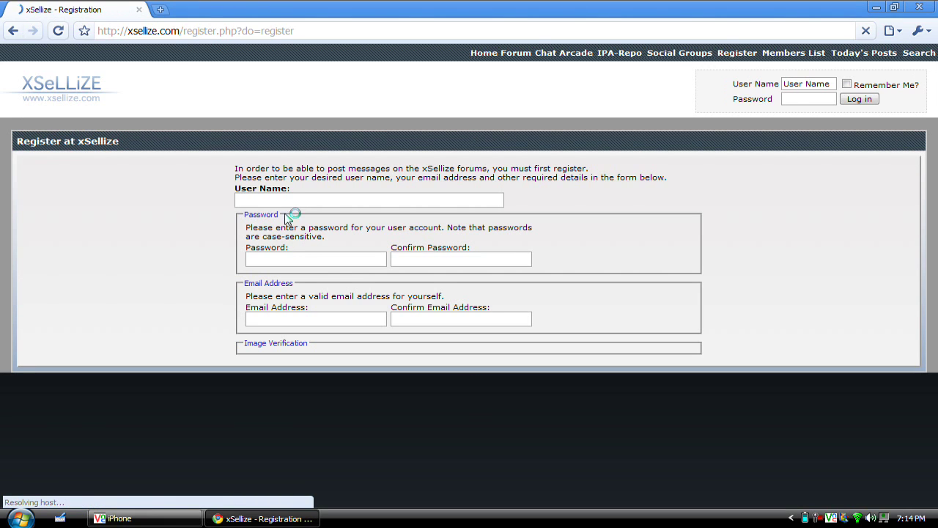
{"action": "left_click", "coordinate": [304, 199]}
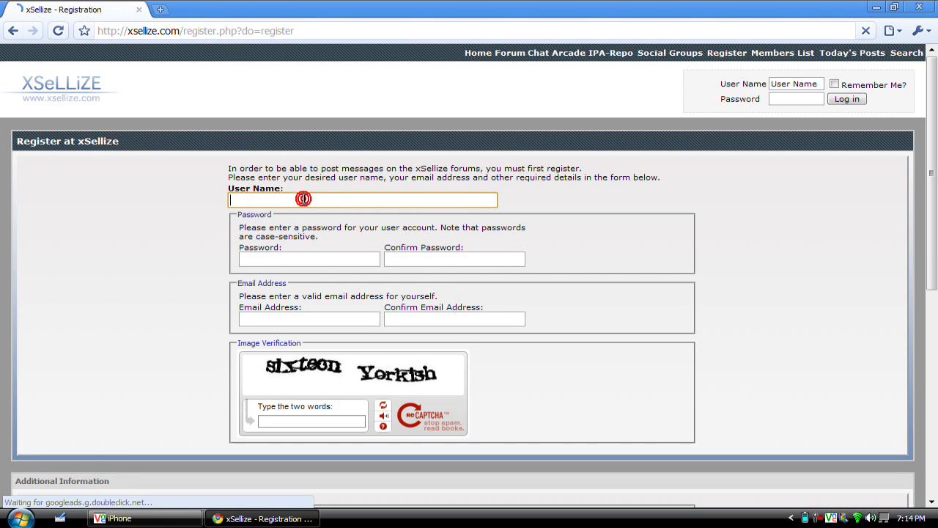
{"action": "left_click", "coordinate": [286, 258]}
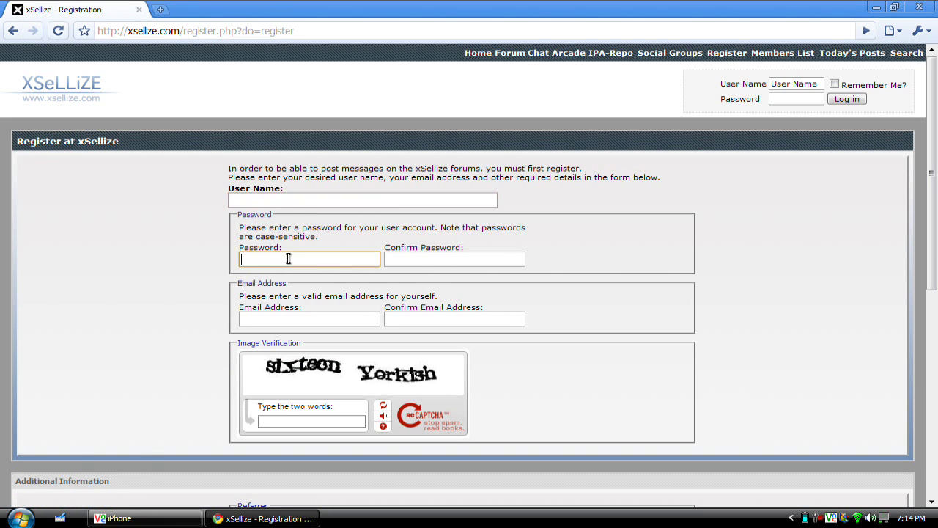
{"action": "left_click", "coordinate": [435, 259]}
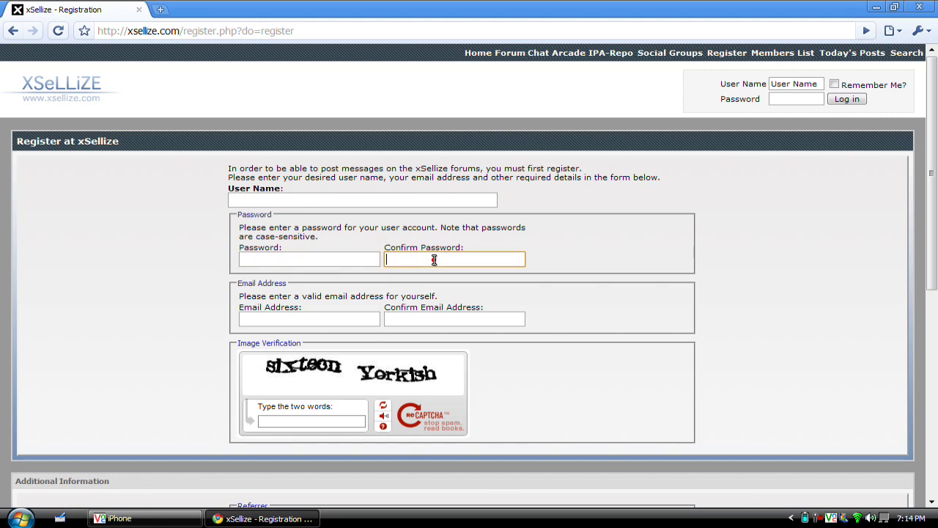
{"action": "left_click", "coordinate": [268, 320]}
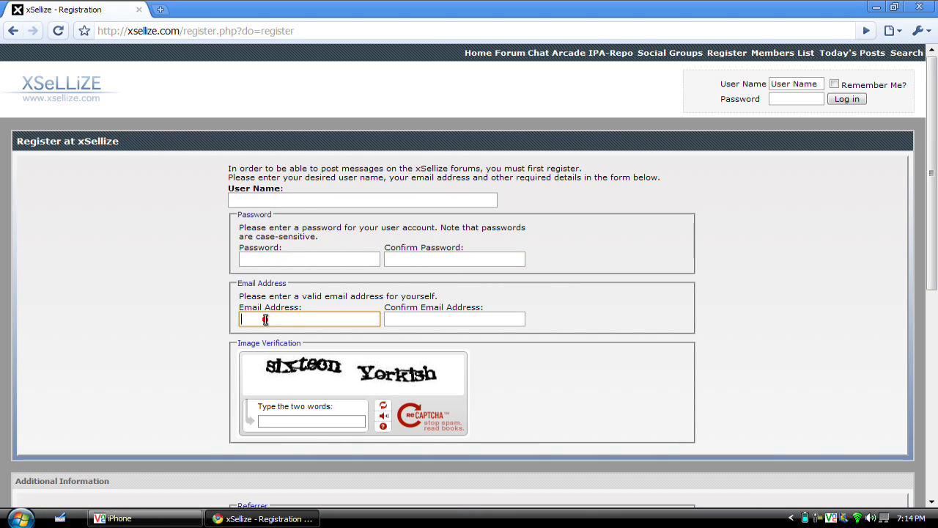
{"action": "left_click", "coordinate": [411, 318]}
{"action": "left_click", "coordinate": [285, 418]}
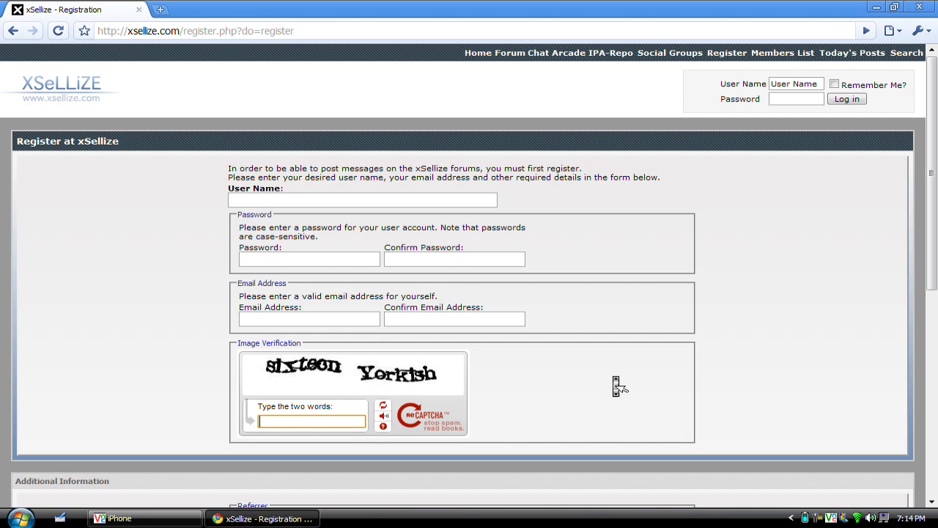
Submit the registration form and return to the xSellize forum home page
{"action": "scroll", "coordinate": [619, 385], "scroll_direction": "down", "scroll_amount": 3}
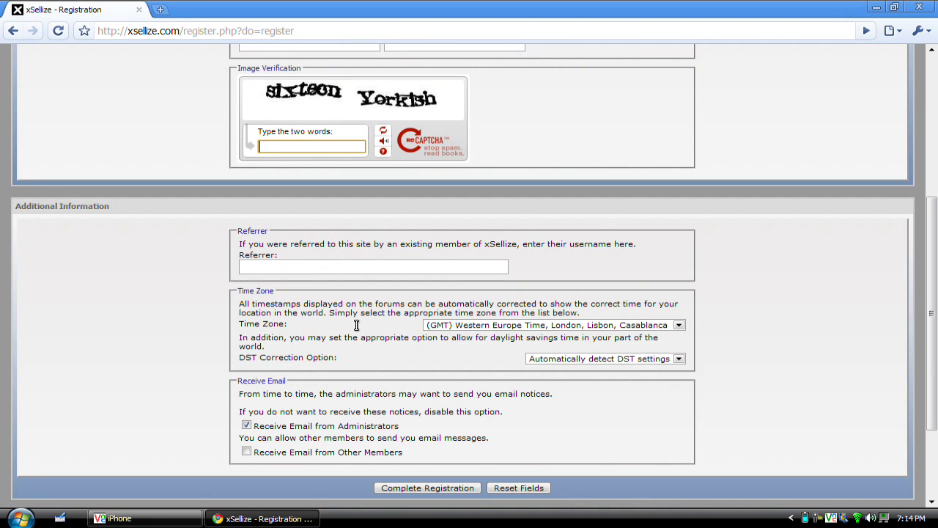
{"action": "scroll", "coordinate": [499, 366], "scroll_direction": "down", "scroll_amount": 3}
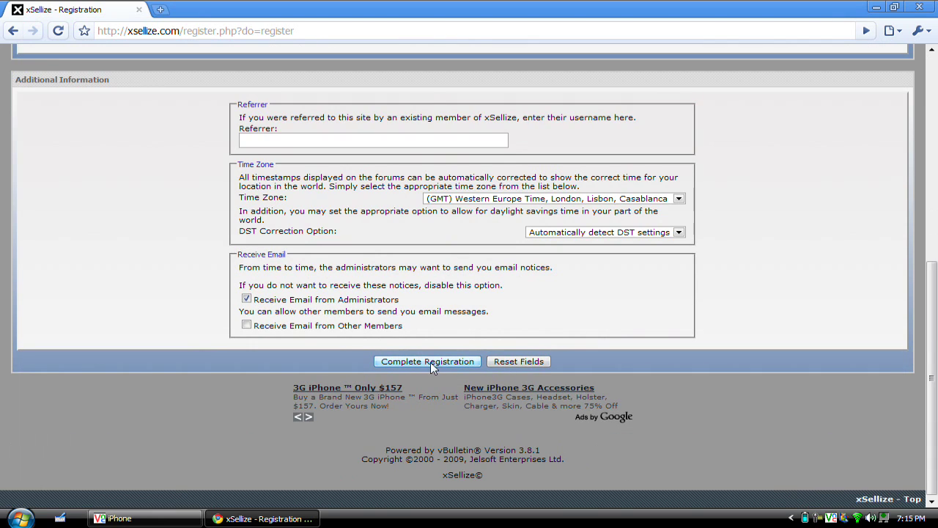
{"action": "left_click", "coordinate": [422, 355]}
{"action": "left_click", "coordinate": [722, 352]}
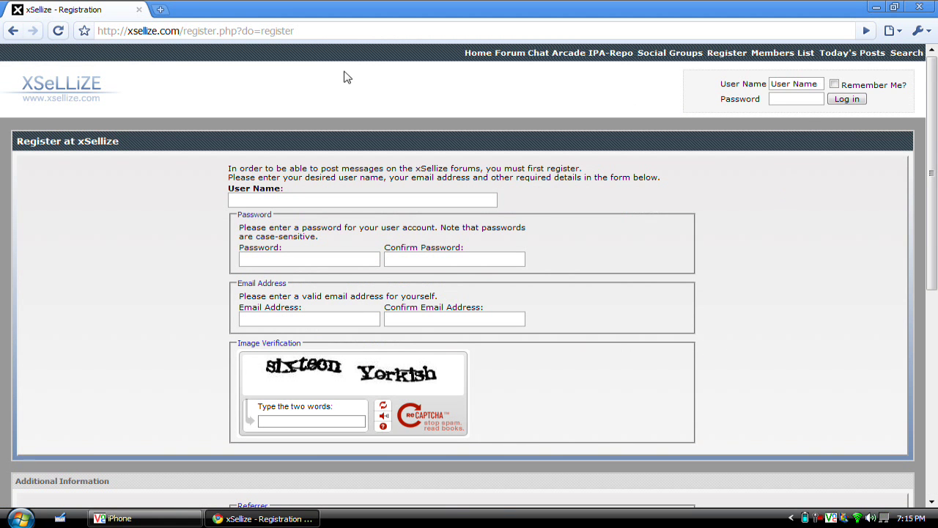
{"action": "left_click", "coordinate": [87, 83]}
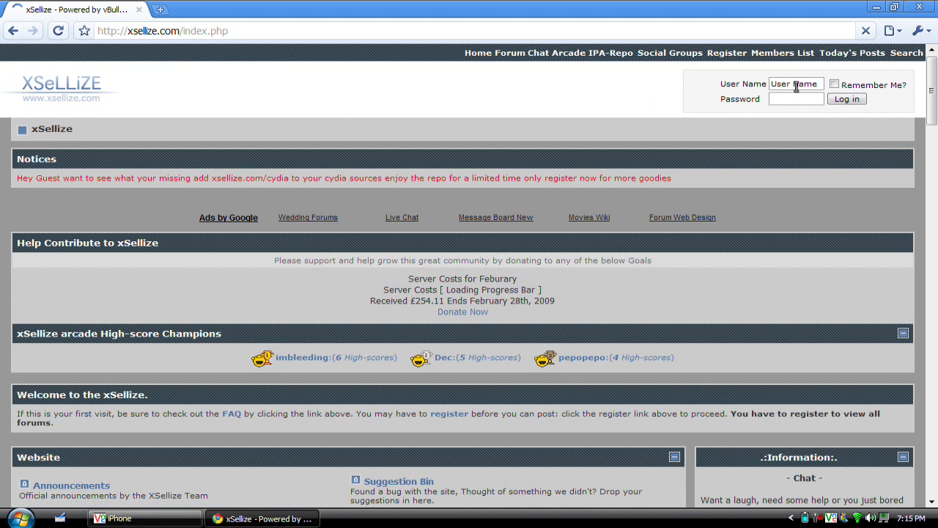
Log in to the xSellize forum as tfp1313 and skip the redirect to the index
{"action": "left_click", "coordinate": [796, 86]}
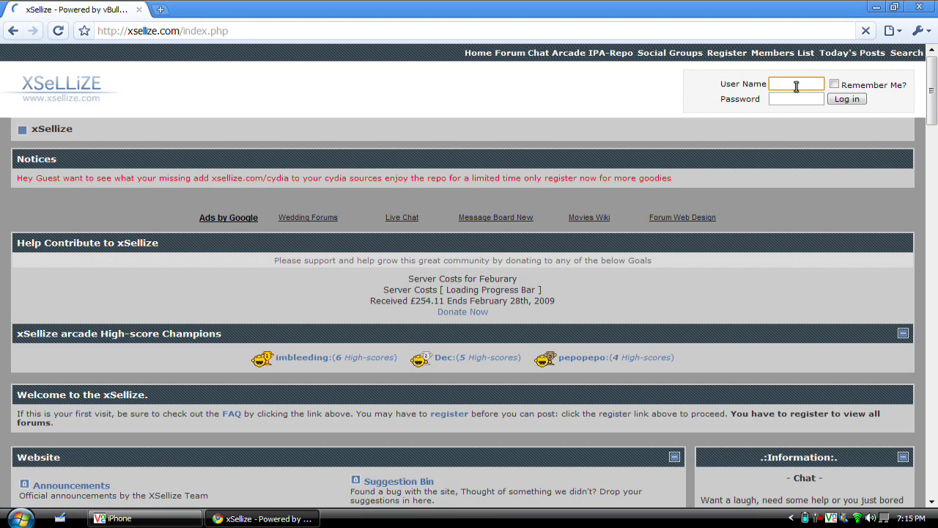
{"action": "type", "text": "tfp1313"}
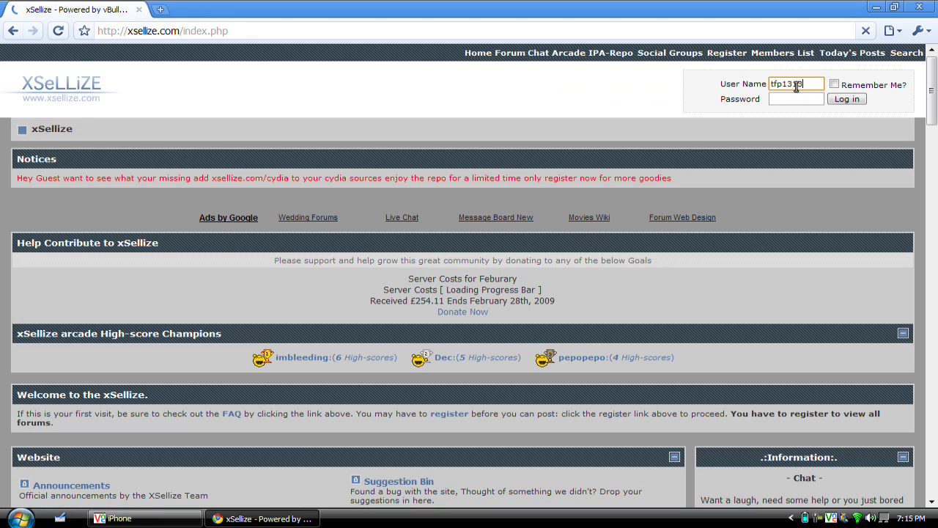
{"action": "left_click", "coordinate": [798, 97]}
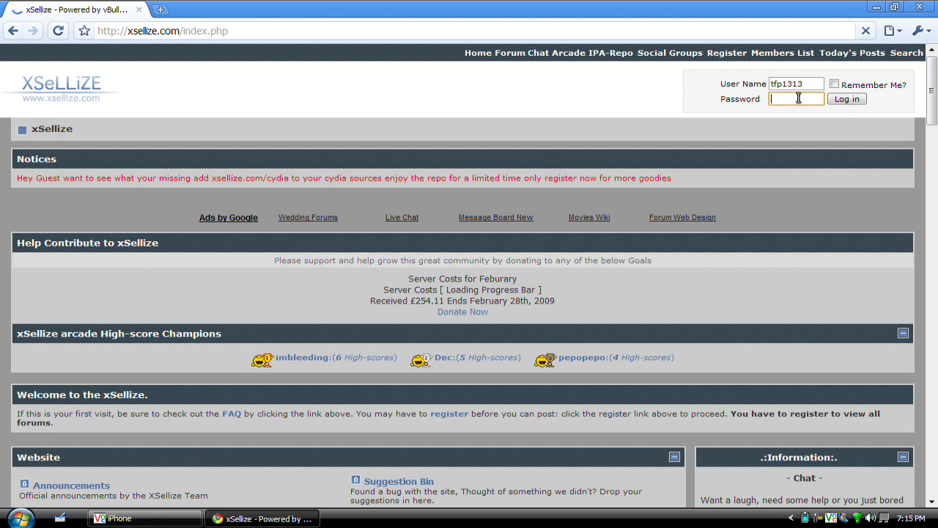
{"action": "type", "text": "•••"}
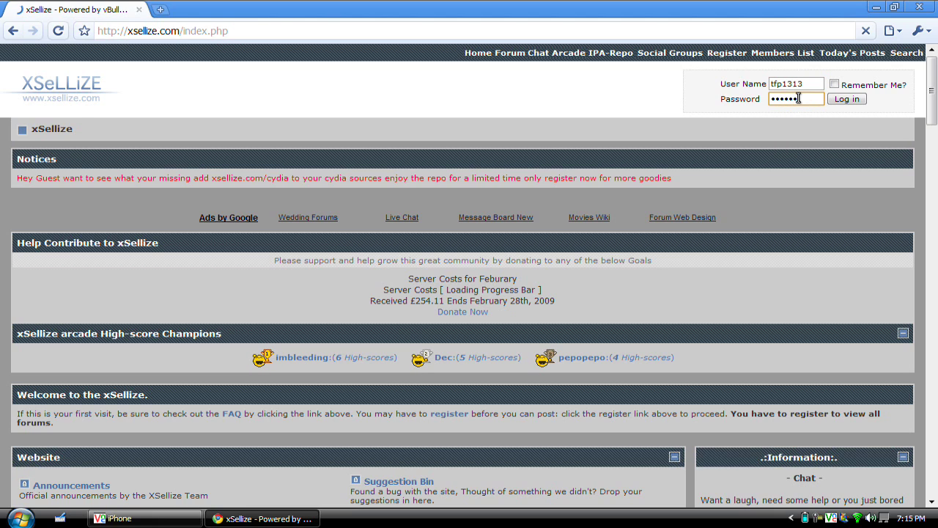
{"action": "left_click", "coordinate": [837, 99]}
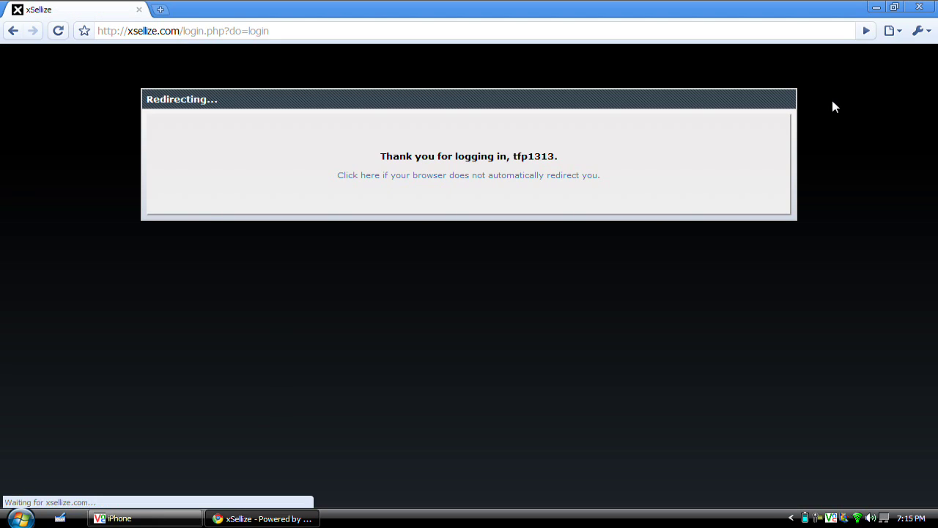
{"action": "left_click", "coordinate": [497, 179]}
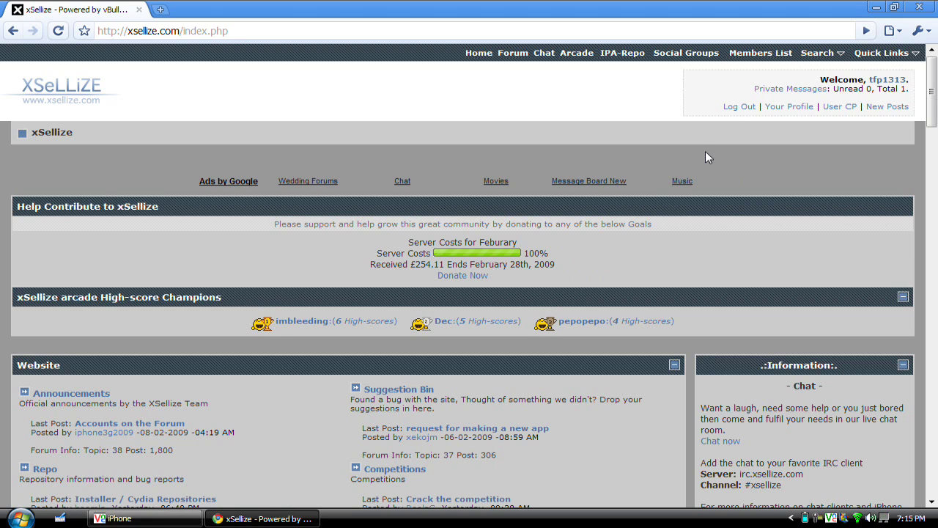
Open the Welcome to xSellize private message and select its Cydia source address
{"action": "left_click", "coordinate": [783, 89]}
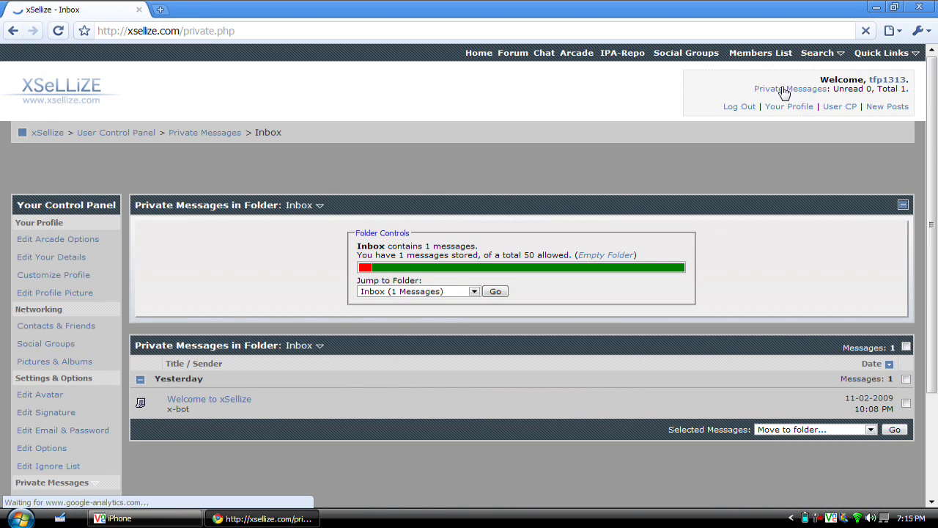
{"action": "left_click", "coordinate": [203, 400]}
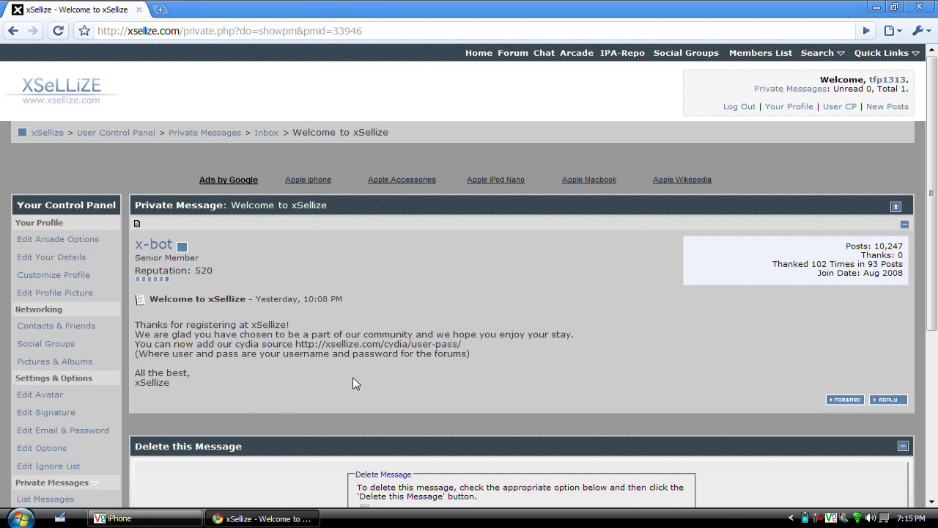
{"action": "left_click", "coordinate": [296, 344]}
{"action": "mouse_move", "coordinate": [300, 343]}
{"action": "left_mouse_down"}
{"action": "mouse_move", "coordinate": [461, 339]}
{"action": "mouse_move", "coordinate": [294, 344]}
{"action": "mouse_move", "coordinate": [399, 334]}
{"action": "mouse_move", "coordinate": [469, 343]}
{"action": "mouse_move", "coordinate": [461, 343]}
{"action": "left_mouse_up"}
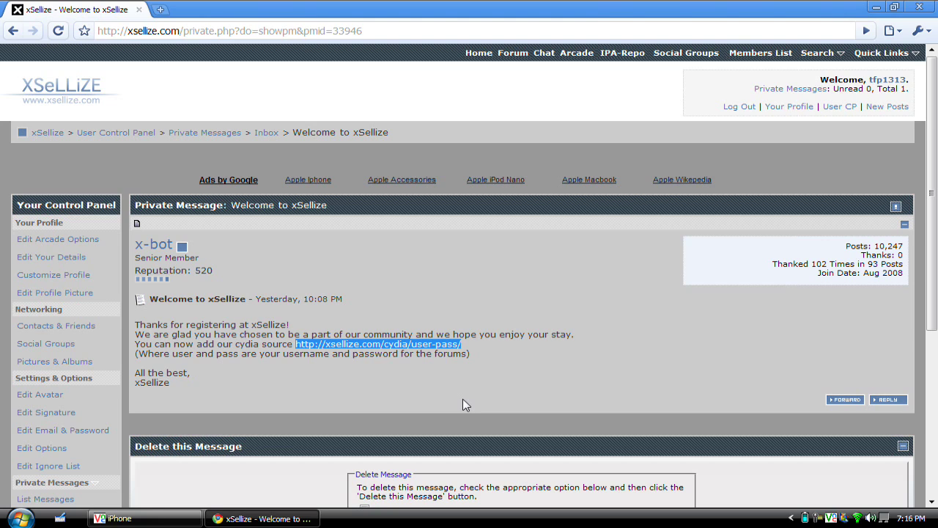
Clear the address selection and bring the iPhone screen window forward
{"action": "left_click", "coordinate": [416, 344]}
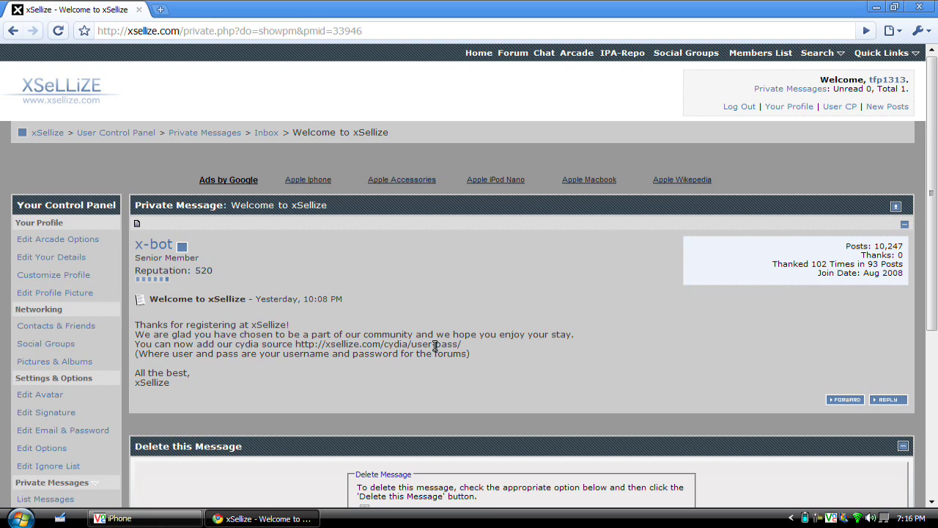
{"action": "left_click", "coordinate": [436, 346]}
{"action": "left_click", "coordinate": [478, 342]}
{"action": "left_click", "coordinate": [147, 518]}
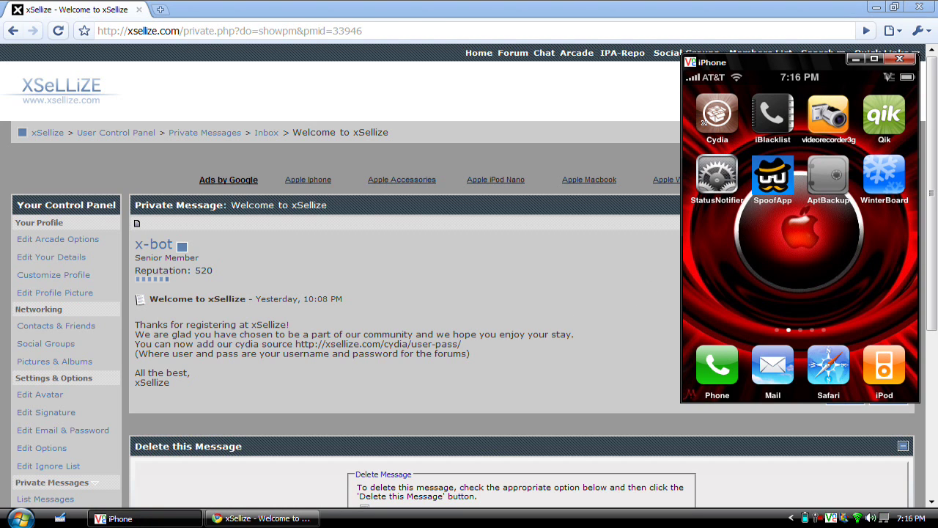
Launch Cydia on the iPhone and switch to its Manage section
{"action": "left_click", "coordinate": [703, 123]}
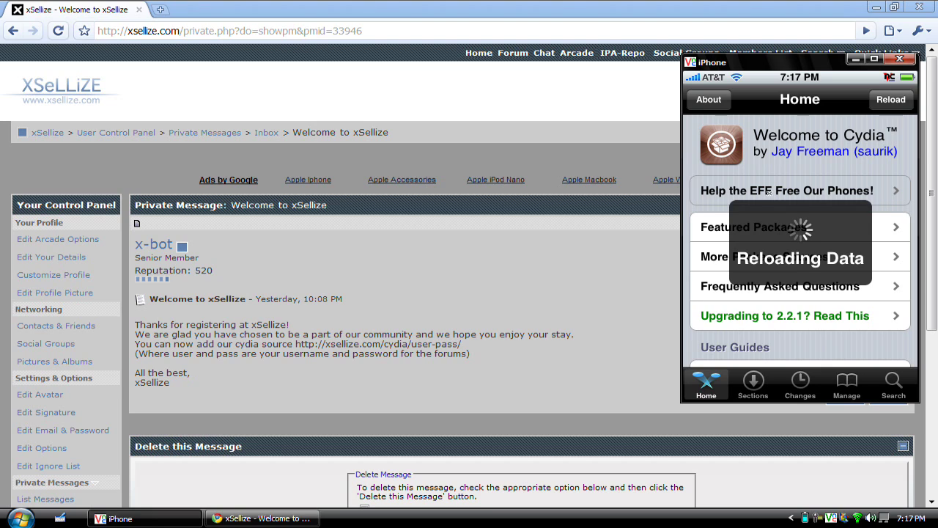
{"action": "left_click", "coordinate": [839, 388]}
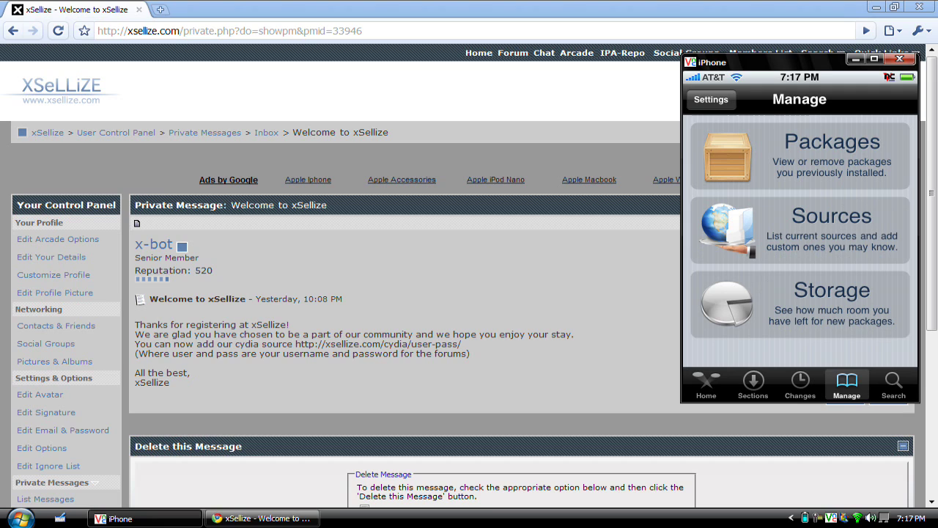
Open Cydia's Sources list and put it into edit mode to add a source
{"action": "left_click", "coordinate": [797, 235]}
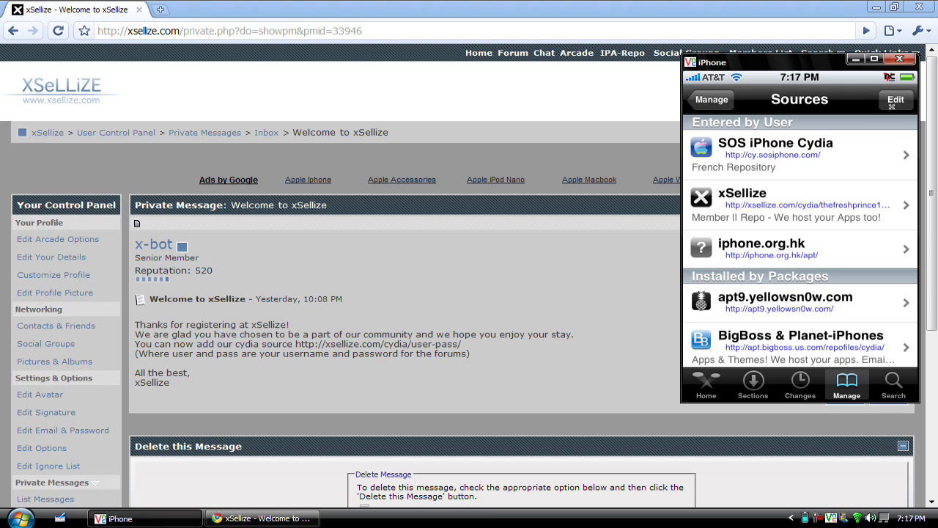
{"action": "left_click", "coordinate": [892, 104]}
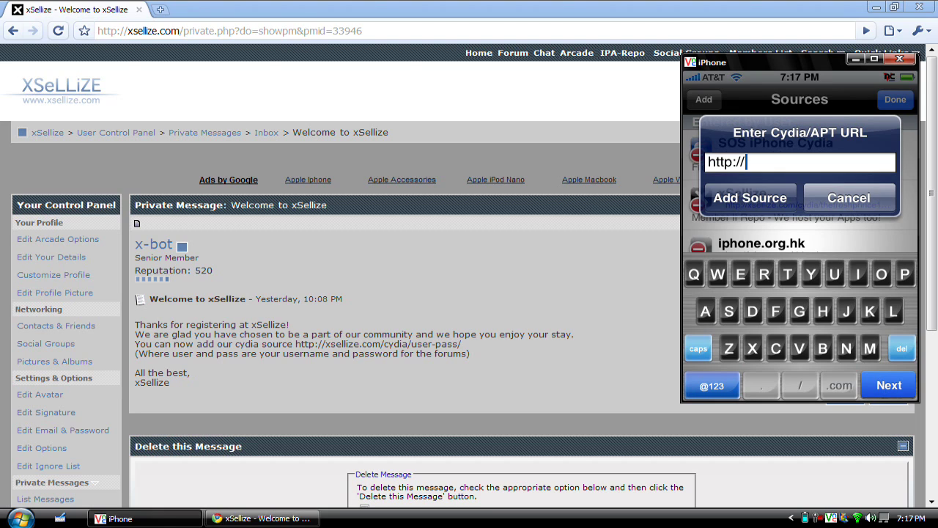
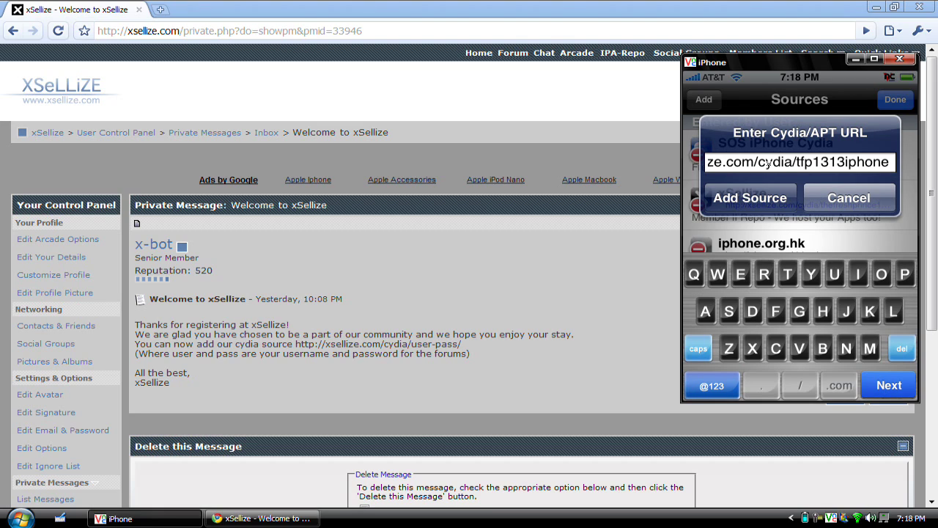
{"action": "left_click", "coordinate": [743, 197]}
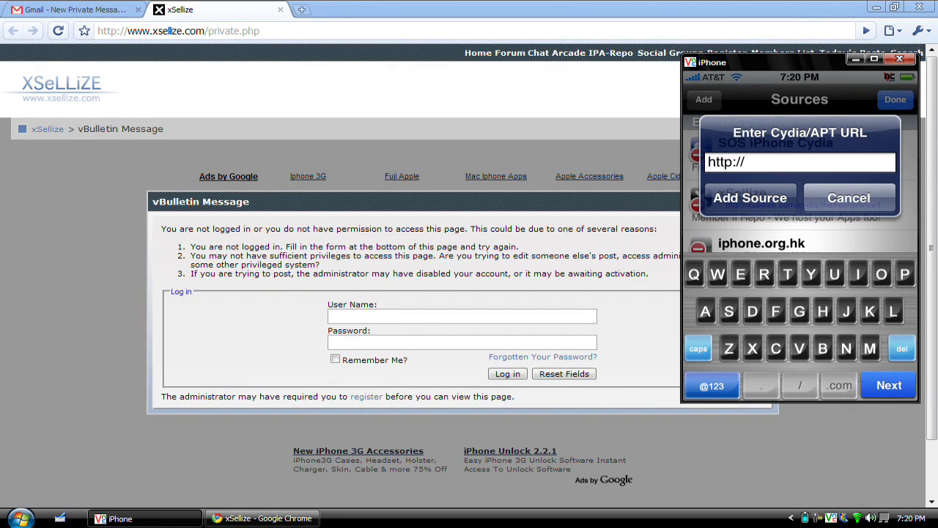
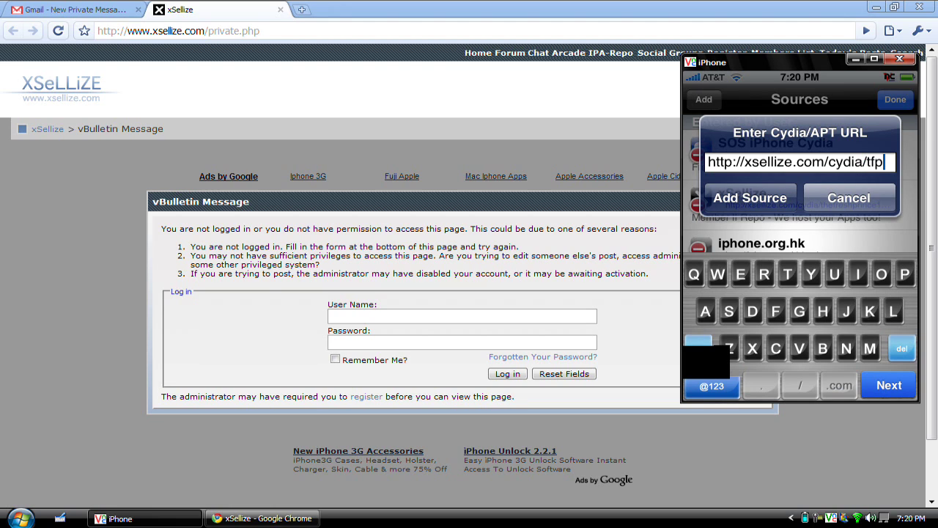
{"action": "left_click", "coordinate": [711, 386]}
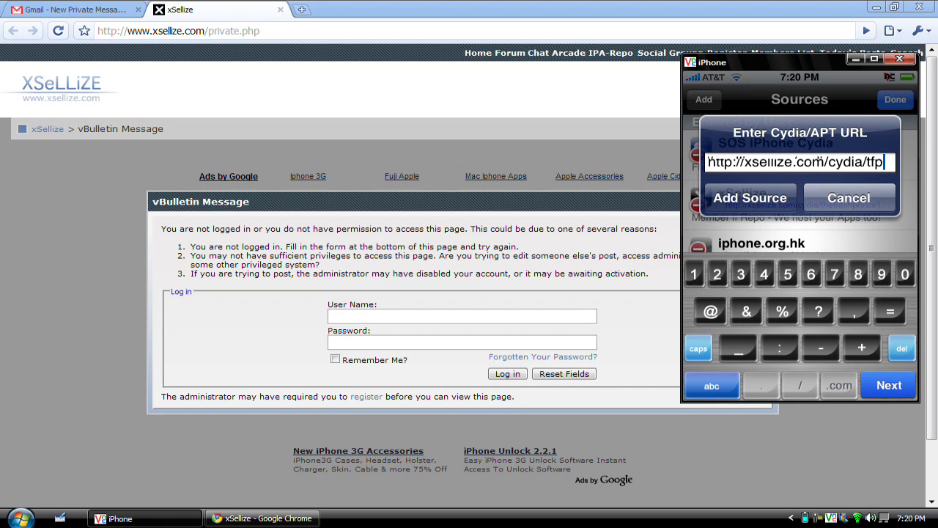
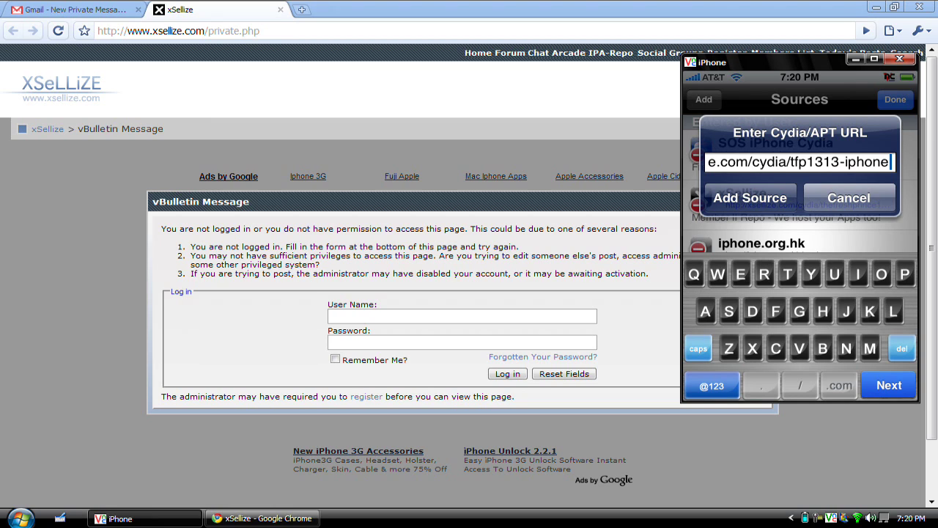
{"action": "key", "text": "Return"}
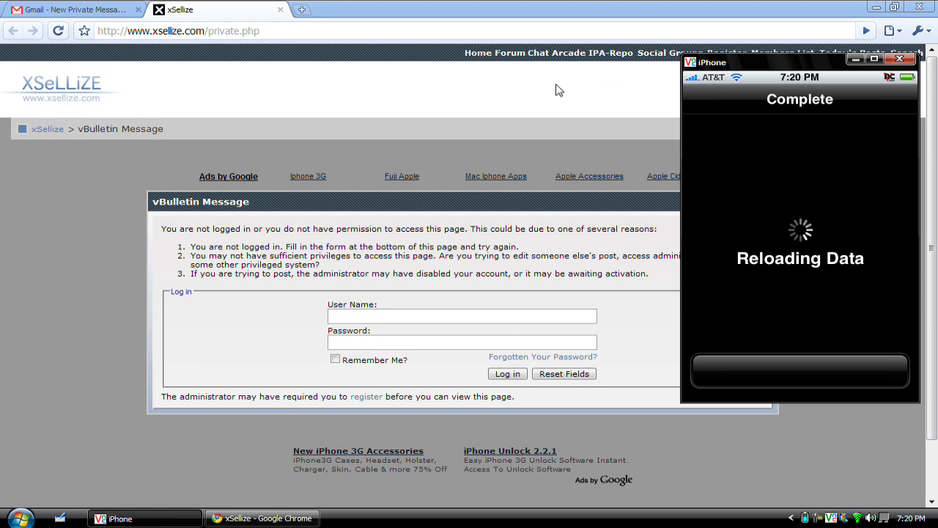
Close the Gmail and xSellize Chrome tabs, centre the iPhone window, and return to Sources
{"action": "left_click", "coordinate": [106, 11]}
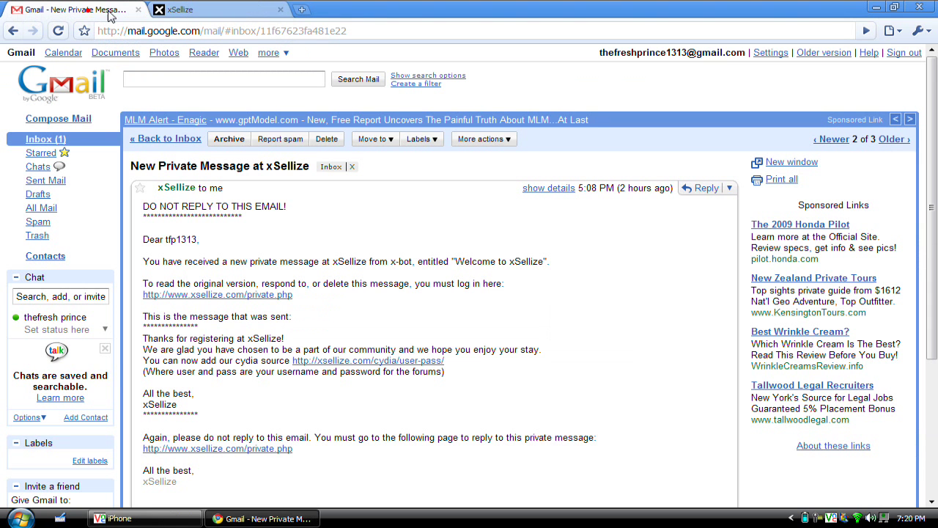
{"action": "left_click", "coordinate": [139, 10]}
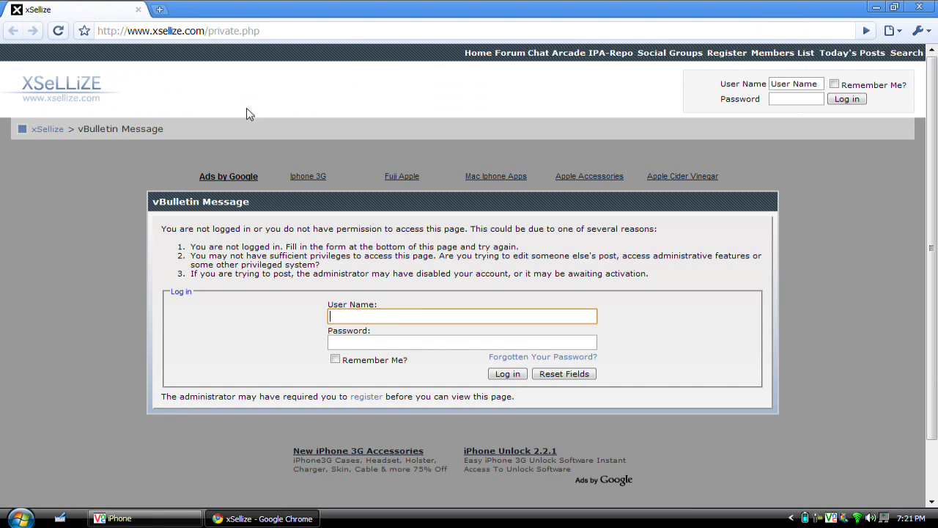
{"action": "left_click", "coordinate": [138, 9]}
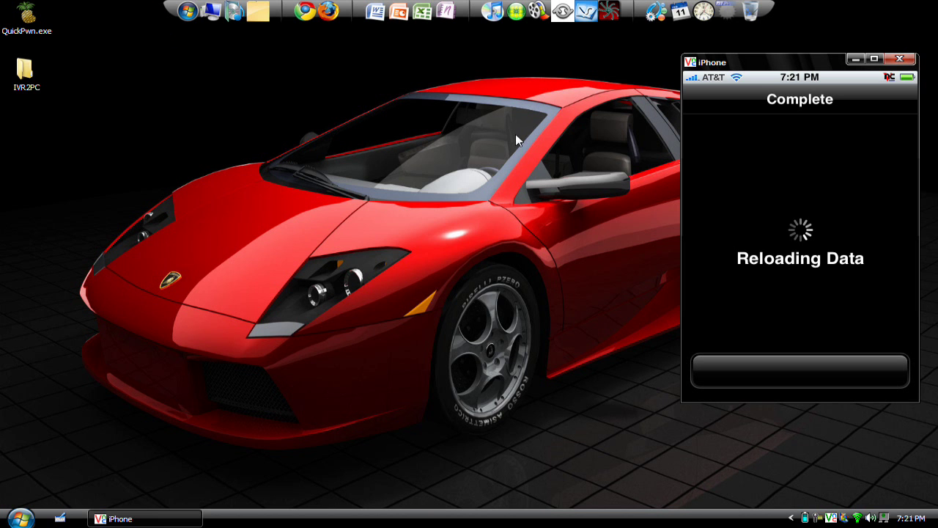
{"action": "left_click_drag", "start_coordinate": [744, 68], "coordinate": [408, 97]}
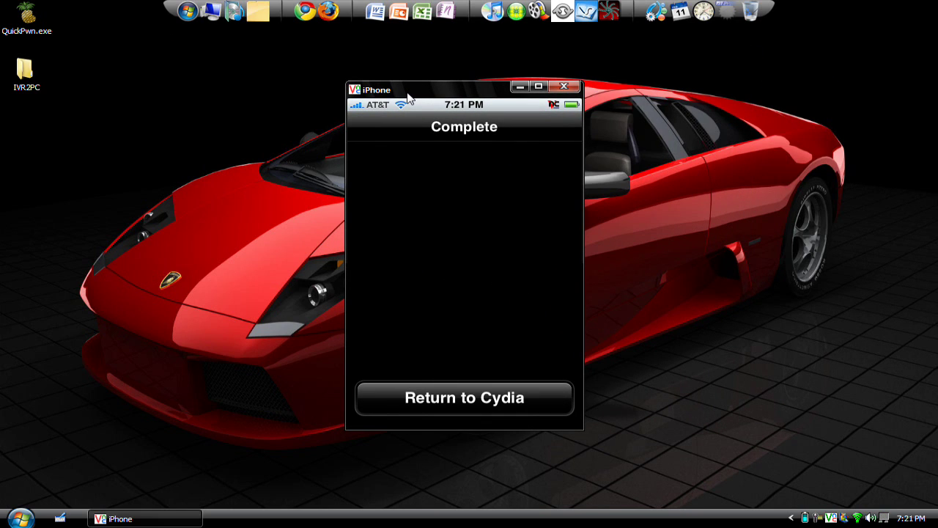
{"action": "left_click", "coordinate": [471, 398]}
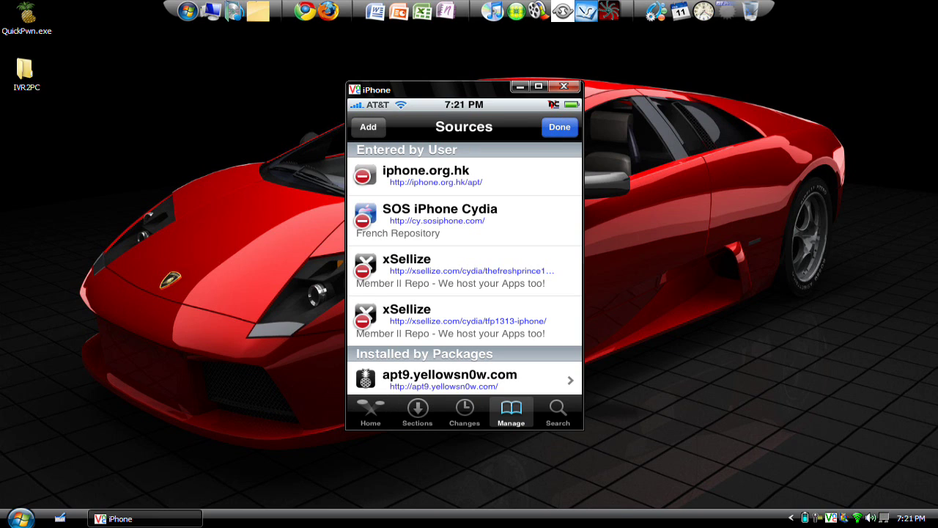
Finish editing sources, search Cydia for 'videorec', and open XSELLIZE's Video Recorder for 3G
{"action": "left_click", "coordinate": [556, 130]}
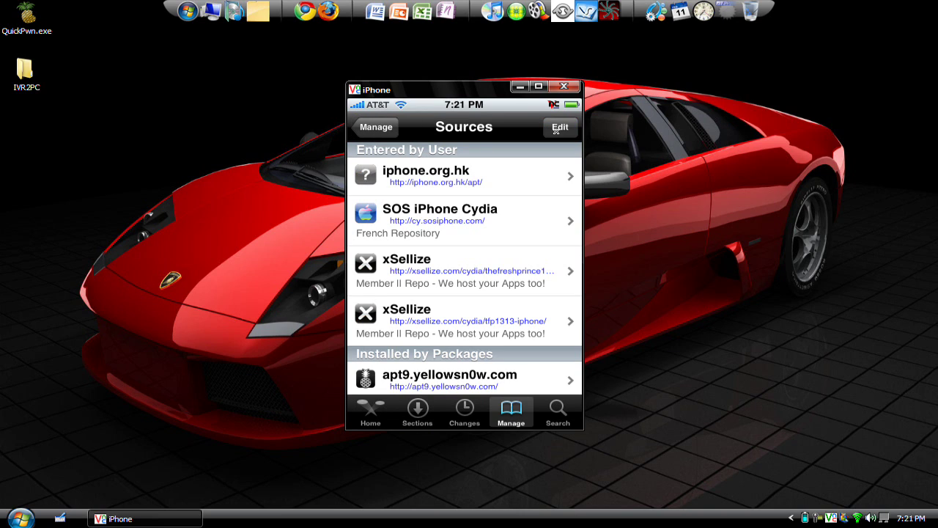
{"action": "left_click", "coordinate": [562, 417]}
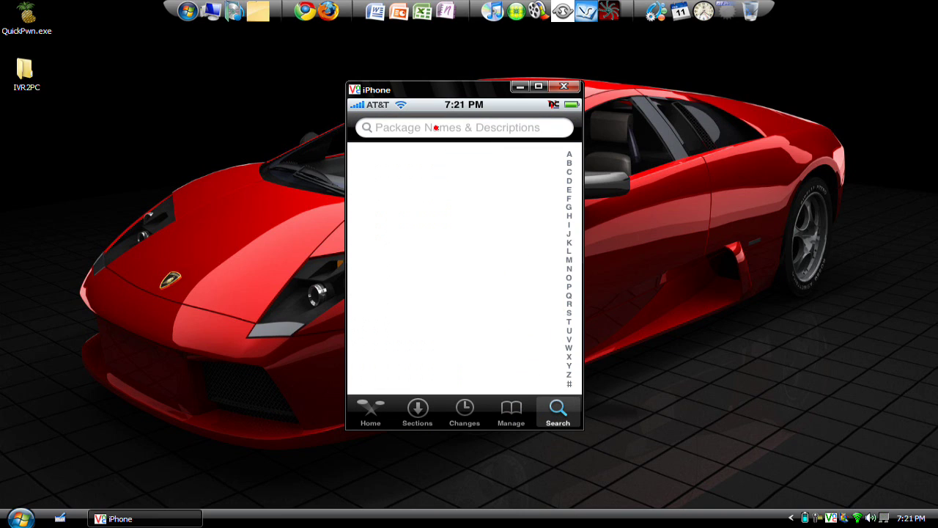
{"action": "left_click", "coordinate": [436, 127]}
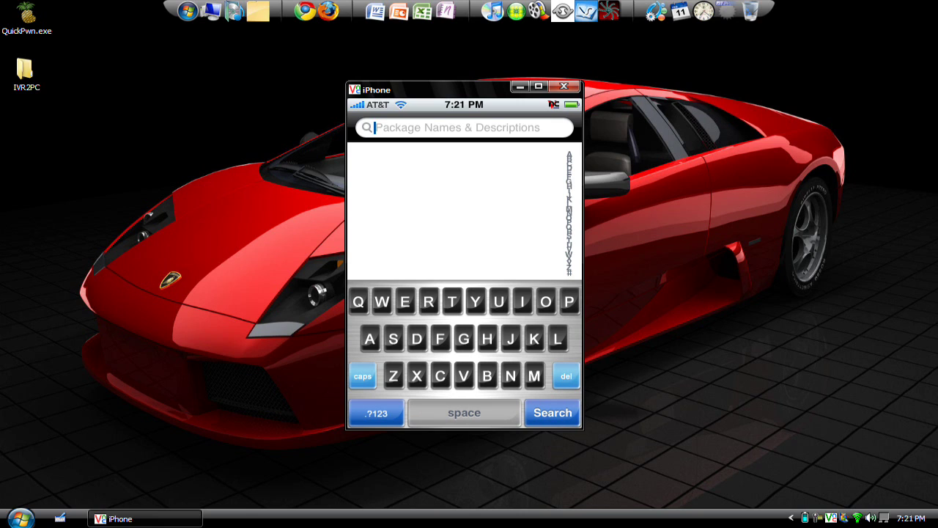
{"action": "type", "text": "video"}
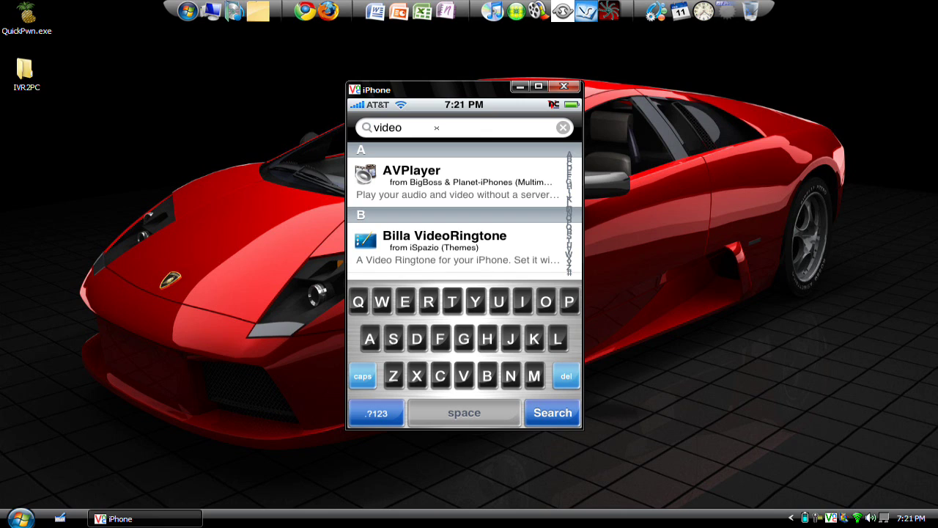
{"action": "type", "text": "rec"}
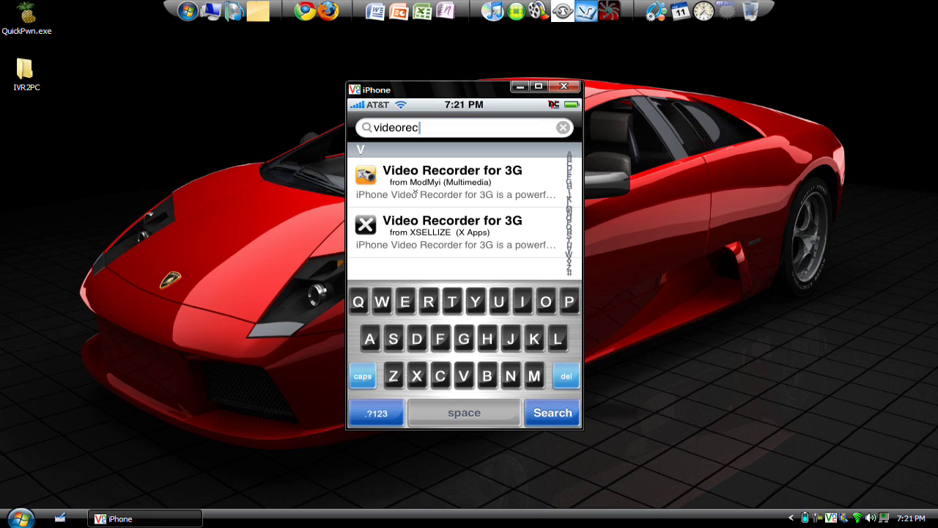
{"action": "left_click", "coordinate": [415, 193]}
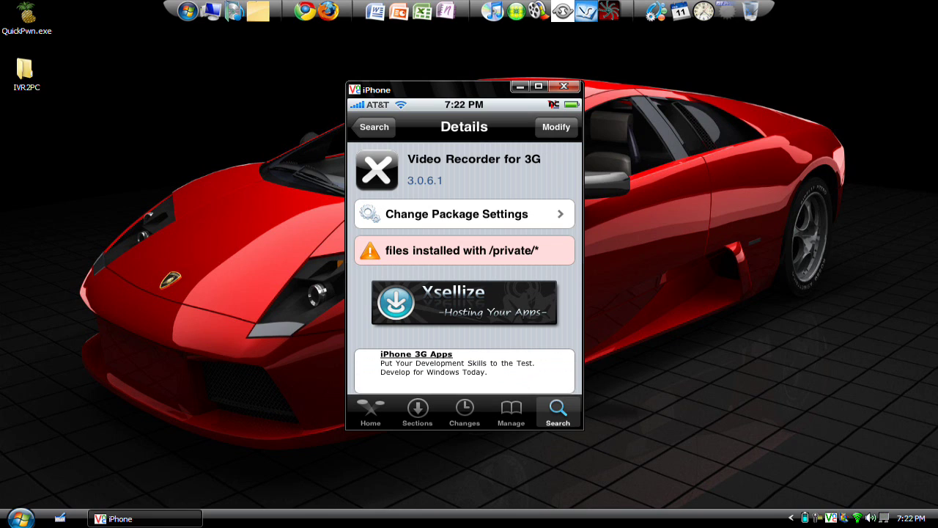
Reinstall Video Recorder for 3G via Modify, then open the IVR2PC desktop folder
{"action": "left_click", "coordinate": [556, 127]}
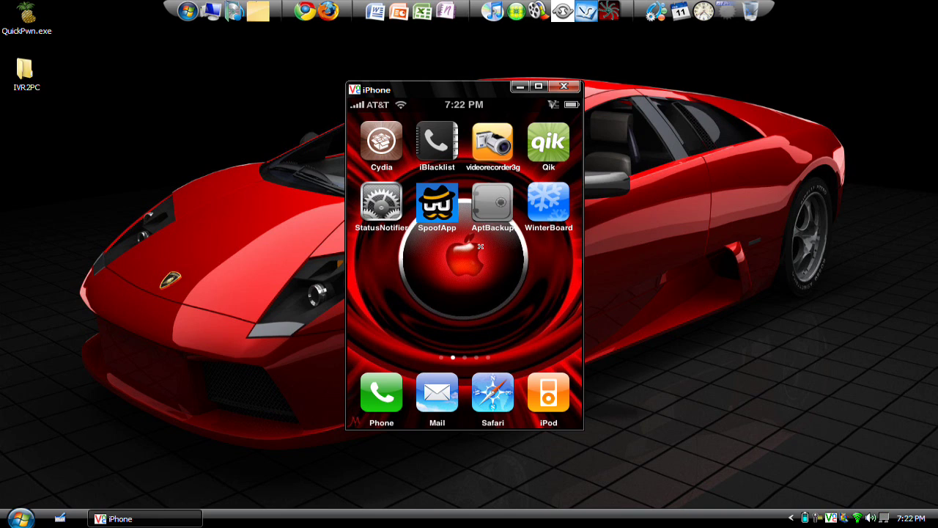
{"action": "double_click", "coordinate": [25, 72]}
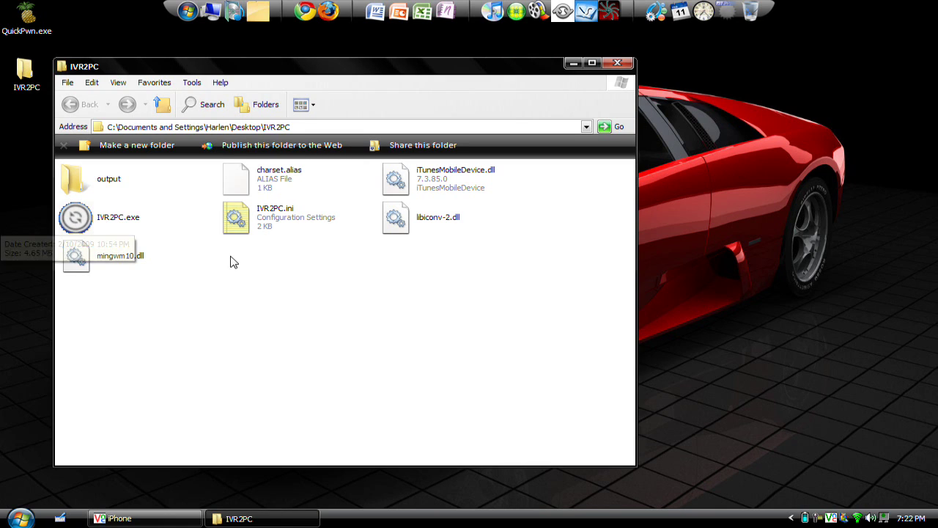
{"action": "left_click", "coordinate": [143, 521]}
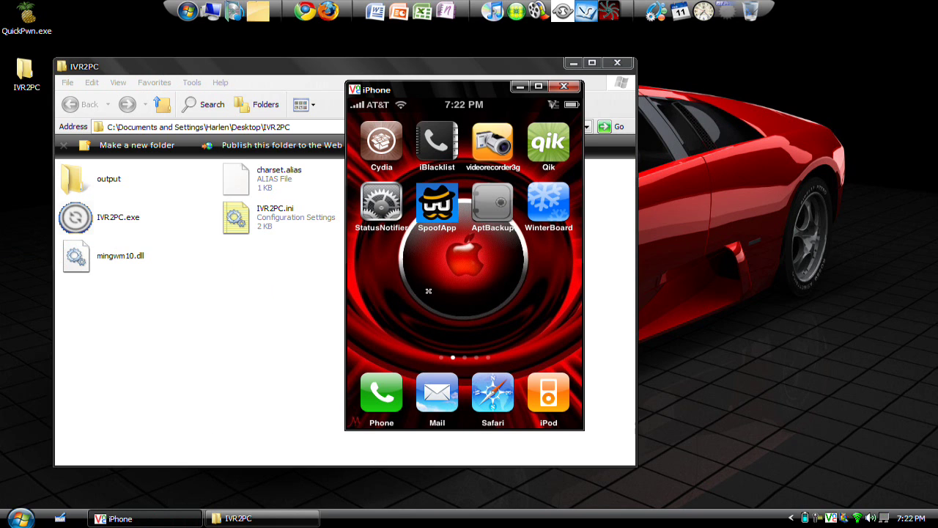
Close the iPhone mirror window, leaving the IVR2PC folder with IVR2PC.exe in Explorer
{"action": "left_click", "coordinate": [184, 287]}
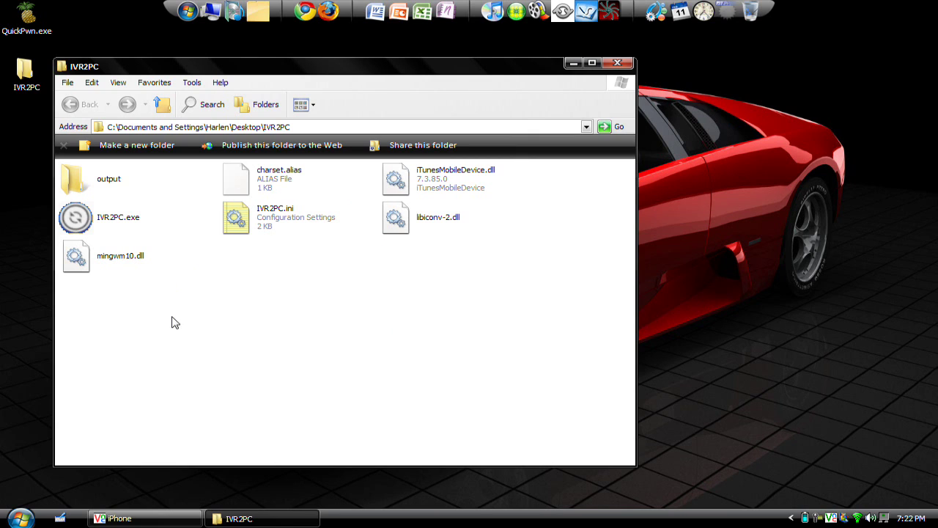
{"action": "left_click", "coordinate": [147, 520]}
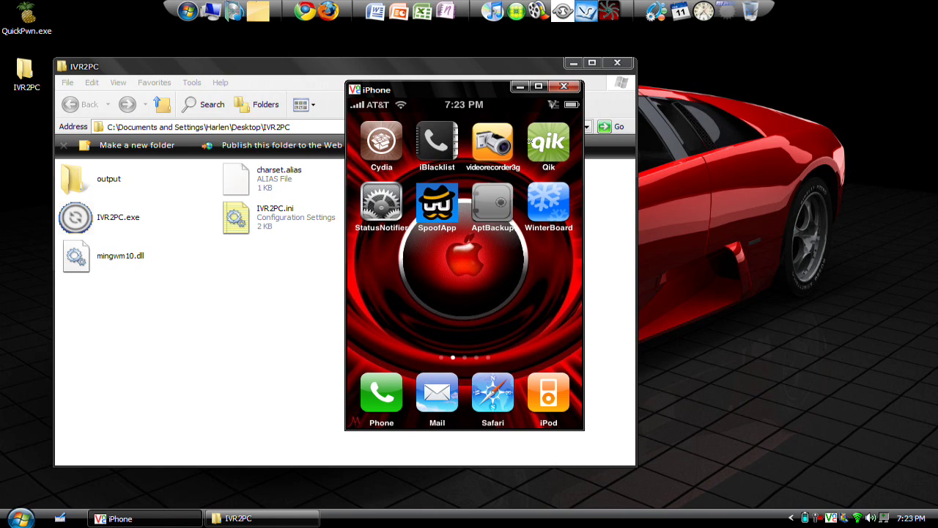
{"action": "left_click", "coordinate": [570, 89]}
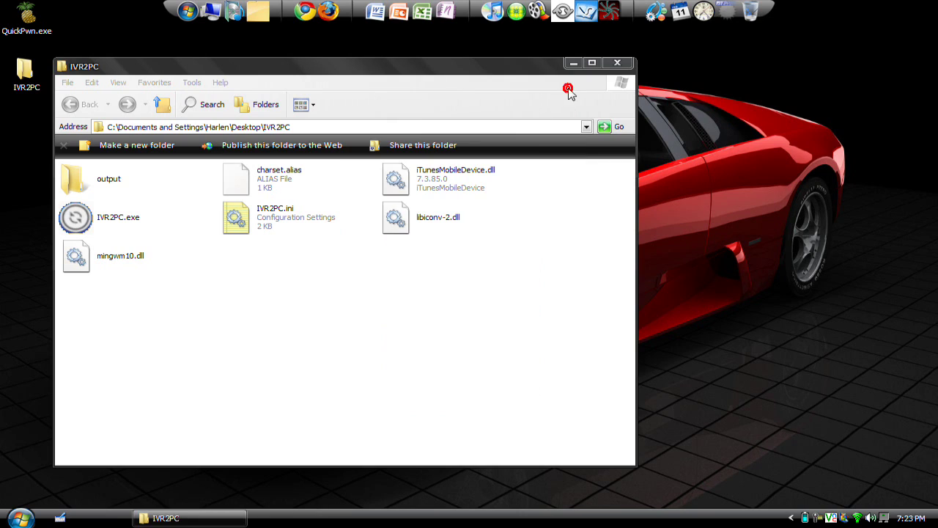
{"action": "left_click", "coordinate": [365, 230]}
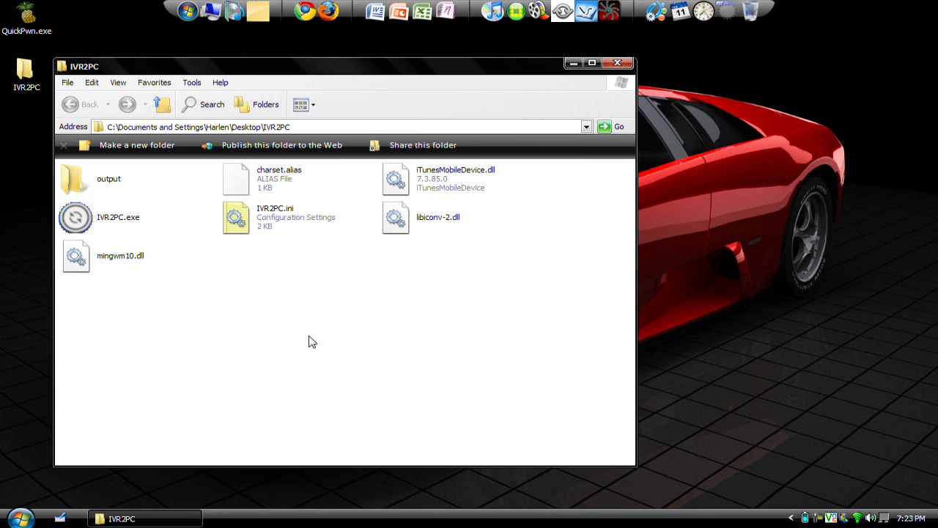